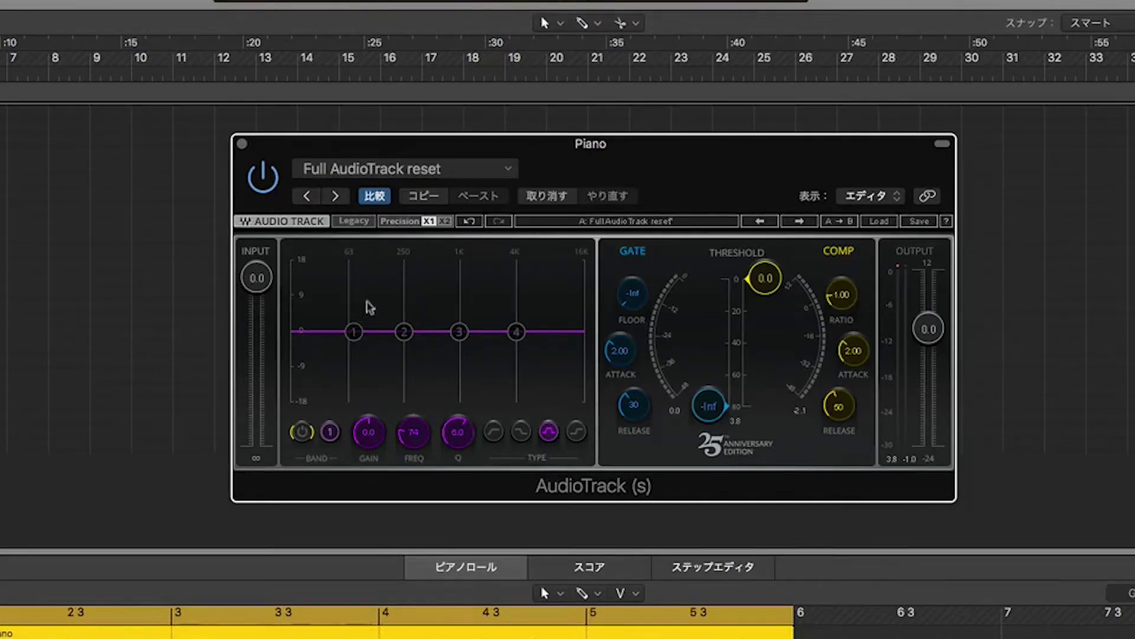
# Step: Select EQ bands 1, 4, 2 and 3 in turn on the Piano track to view each band's controls
pyautogui.click(354, 331)
pyautogui.click(516, 331)
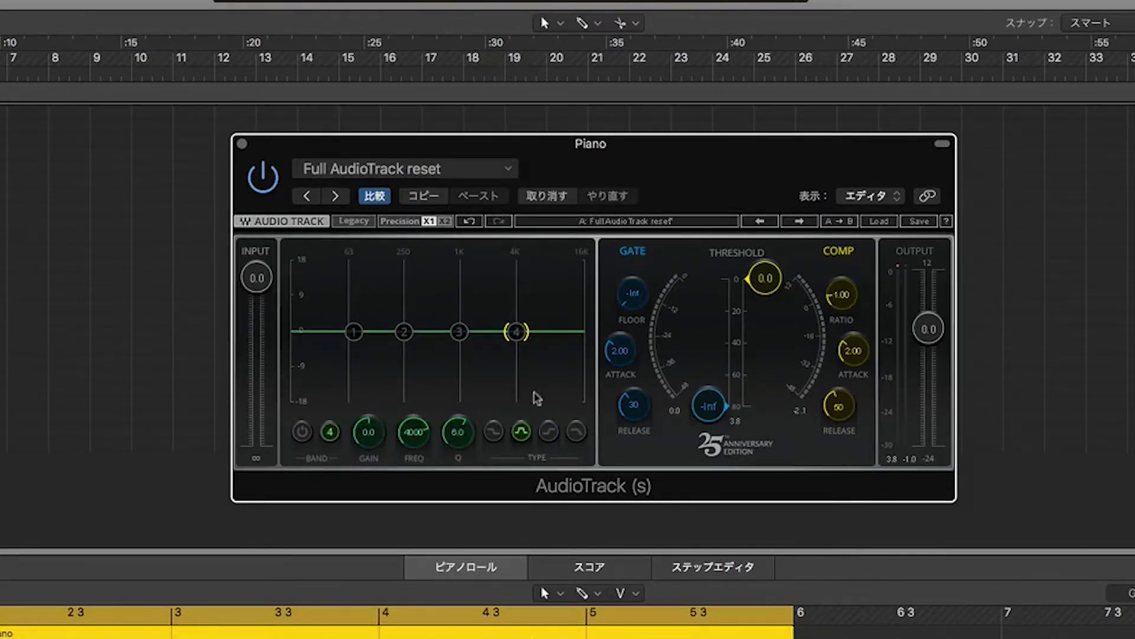
pyautogui.click(405, 331)
pyautogui.click(459, 332)
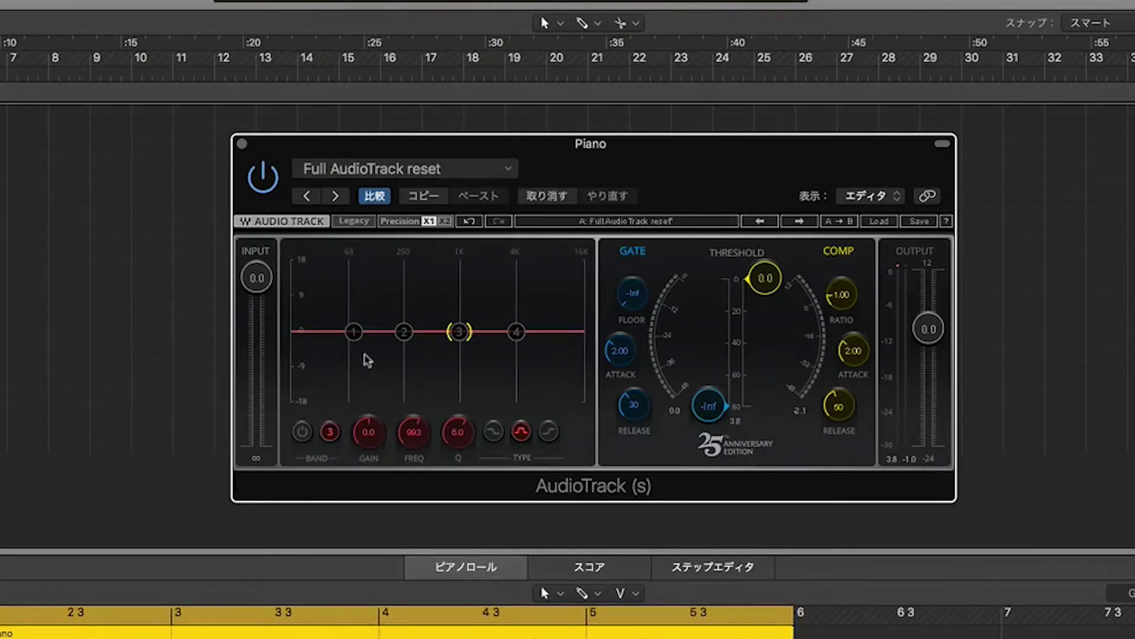
# Step: Boost EQ band 1 on the Piano track to 18 dB at about 47 Hz
pyautogui.click(354, 334)
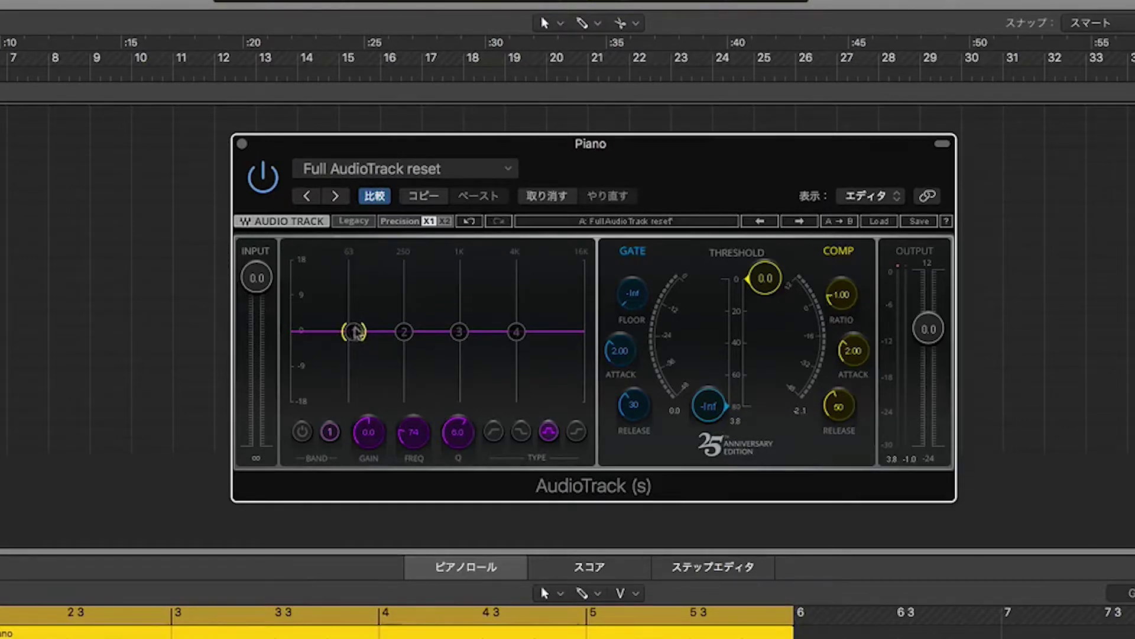
pyautogui.moveTo(349, 333); pyautogui.dragTo(336, 267)
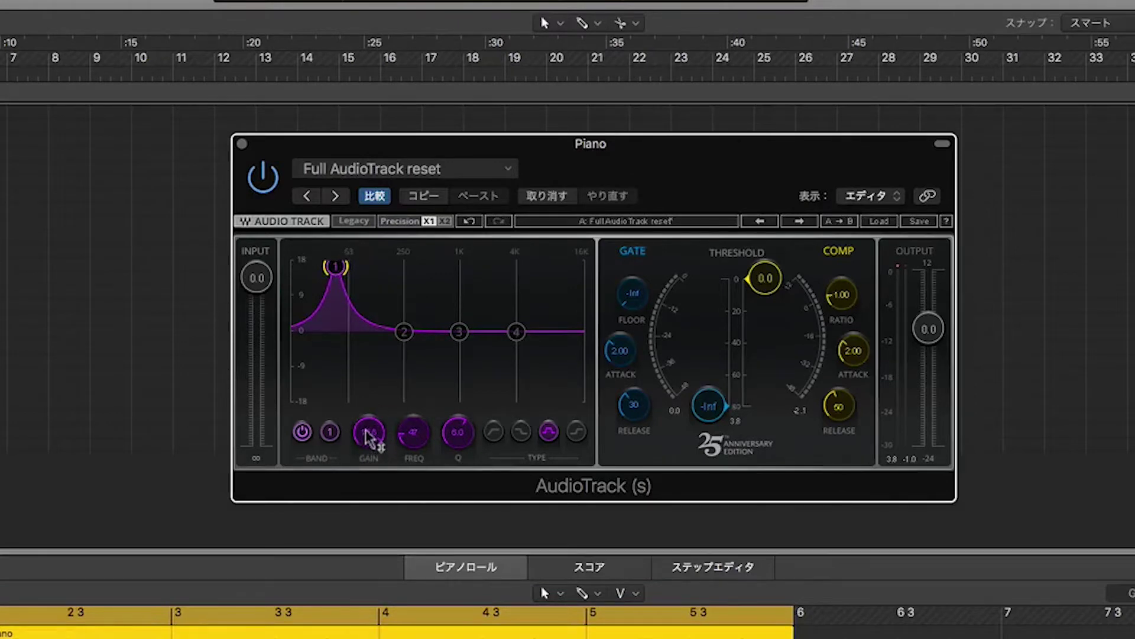
pyautogui.moveTo(367, 438); pyautogui.dragTo(367, 414)
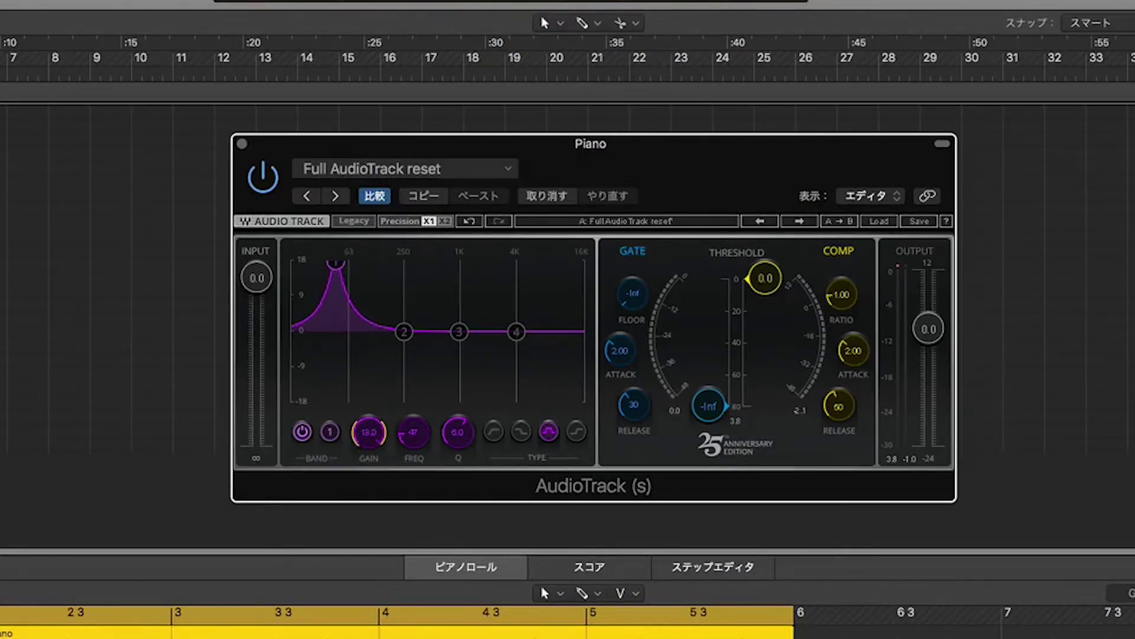
# Step: Raise EQ band 3 to about 8.8 dB near 1007 Hz on the Piano track
pyautogui.click(404, 333)
pyautogui.click(459, 336)
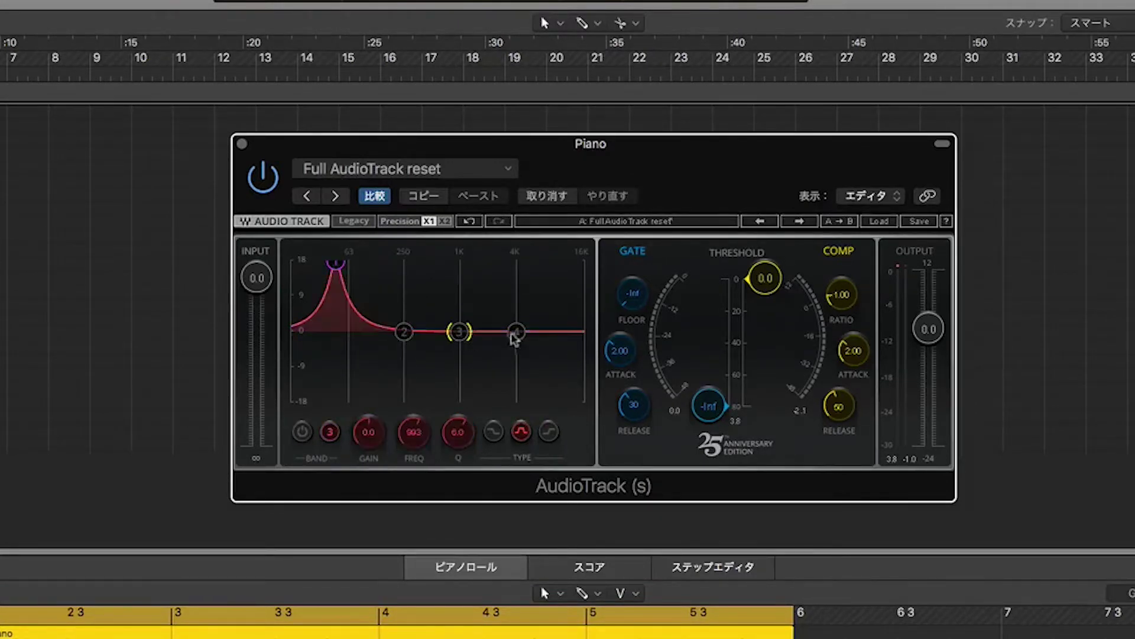
pyautogui.click(504, 337)
pyautogui.click(459, 333)
pyautogui.moveTo(464, 334); pyautogui.dragTo(473, 292)
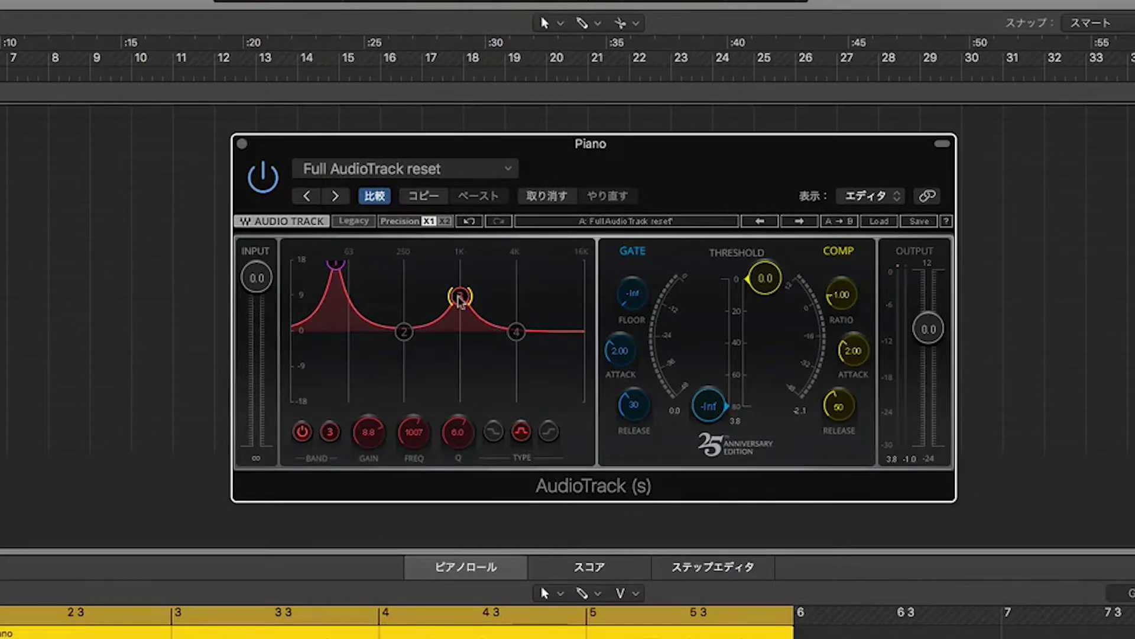
# Step: Cycle EQ band 3 repeatedly through its bell and shelf filter types, ending on the bell
pyautogui.keyDown('super'); pyautogui.click(458, 297); pyautogui.keyUp('super')
pyautogui.keyDown('super'); pyautogui.click(459, 298); pyautogui.keyUp('super')
pyautogui.keyDown('super'); pyautogui.click(459, 297); pyautogui.keyUp('super')
pyautogui.keyDown('super'); pyautogui.click(459, 297); pyautogui.keyUp('super')
pyautogui.keyDown('super'); pyautogui.click(459, 297); pyautogui.keyUp('super')
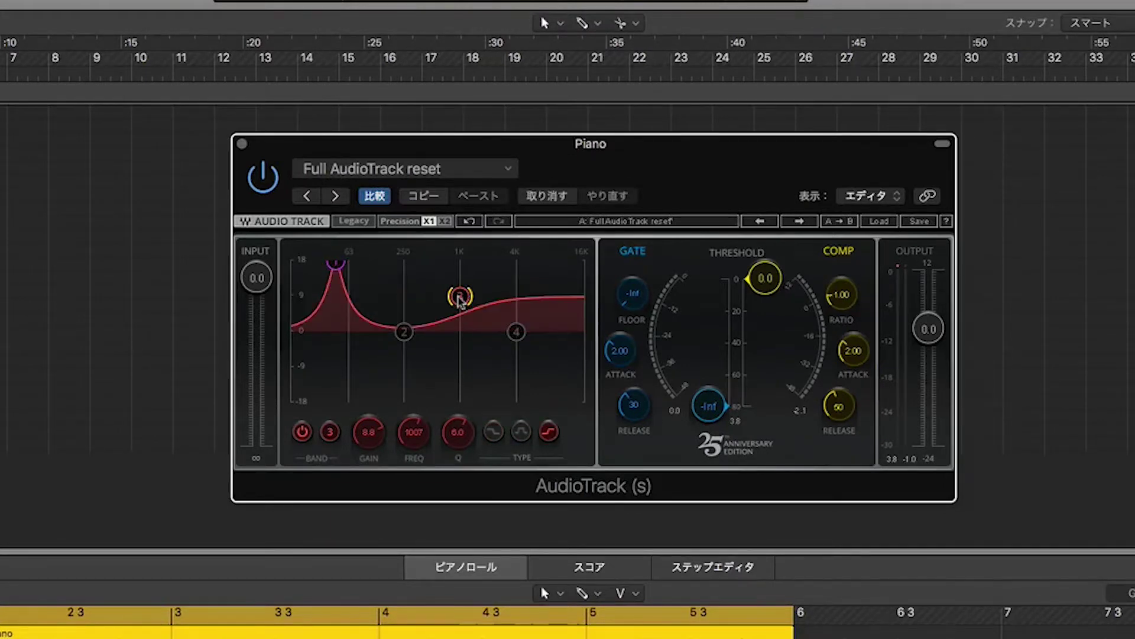
pyautogui.keyDown('super'); pyautogui.click(459, 298); pyautogui.keyUp('super')
pyautogui.keyDown('super'); pyautogui.click(459, 297); pyautogui.keyUp('super')
pyautogui.keyDown('super'); pyautogui.click(459, 298); pyautogui.keyUp('super')
pyautogui.keyDown('super'); pyautogui.click(459, 298); pyautogui.keyUp('super')
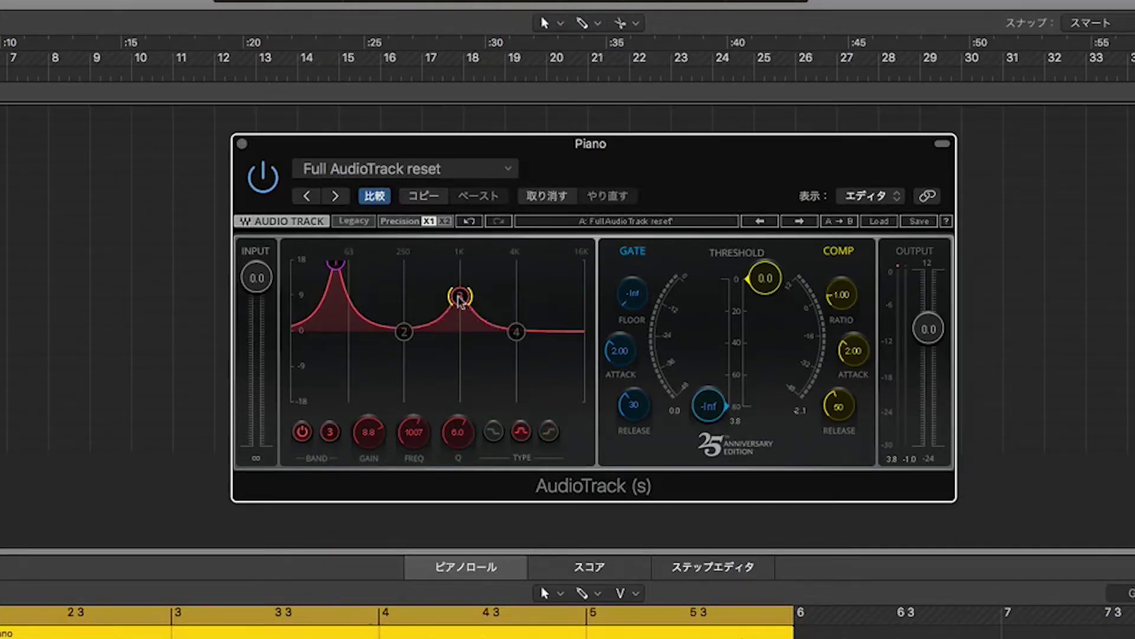
pyautogui.keyDown('super'); pyautogui.click(459, 297); pyautogui.keyUp('super')
pyautogui.keyDown('super'); pyautogui.click(458, 297); pyautogui.keyUp('super')
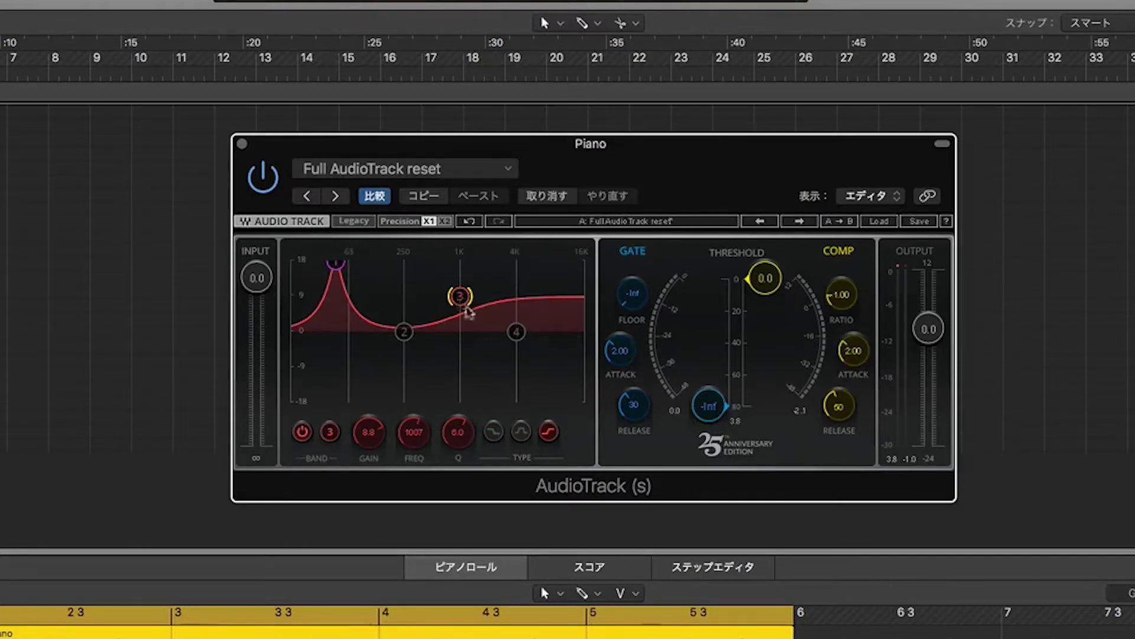
pyautogui.keyDown('super'); pyautogui.click(459, 298); pyautogui.keyUp('super')
# Step: Set EQ band 3 to about 10.5 dB at 915 Hz with a Q of 3.7, and flatten band 1
pyautogui.moveTo(459, 297)
pyautogui.mouseDown()
pyautogui.moveTo(473, 375)
pyautogui.moveTo(438, 381)
pyautogui.moveTo(458, 377)
pyautogui.moveTo(455, 290)
pyautogui.mouseUp()
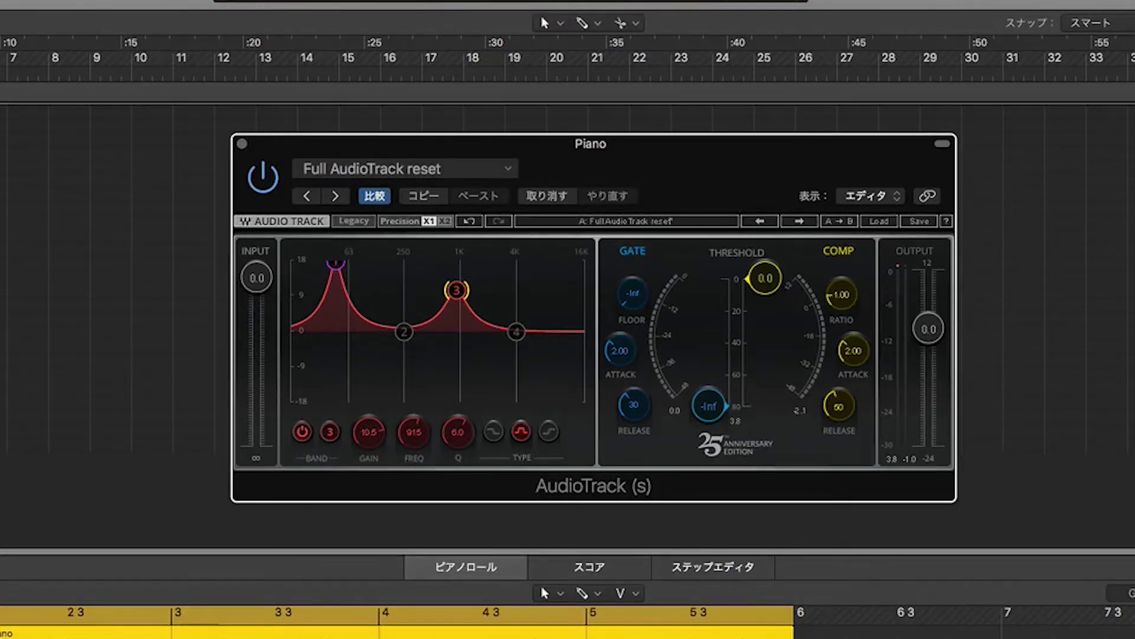
pyautogui.moveTo(456, 290); pyautogui.dragTo(454, 292)
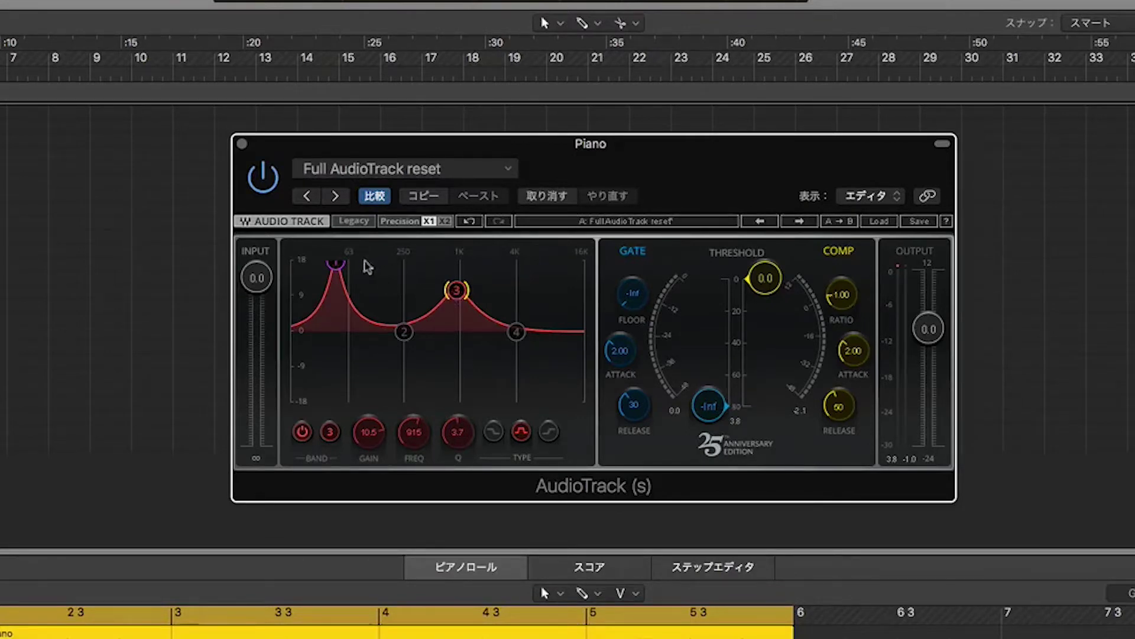
pyautogui.moveTo(338, 265); pyautogui.dragTo(339, 330)
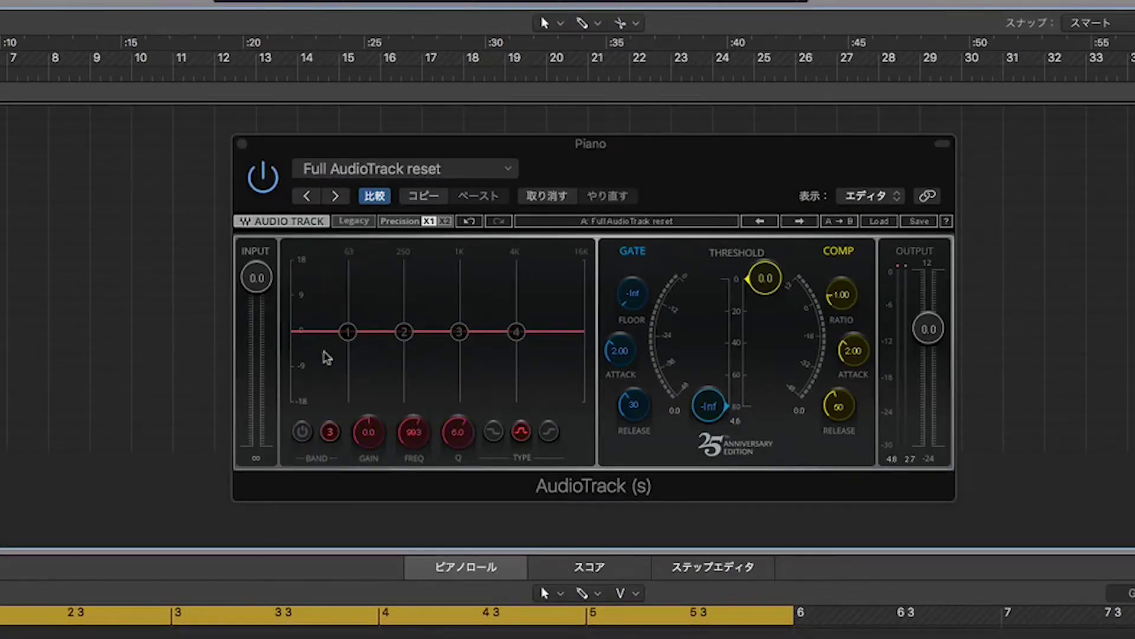
# Step: Start playback and cut EQ band 1 of the piano to about -4.8 dB near 94 Hz
pyautogui.press('space')
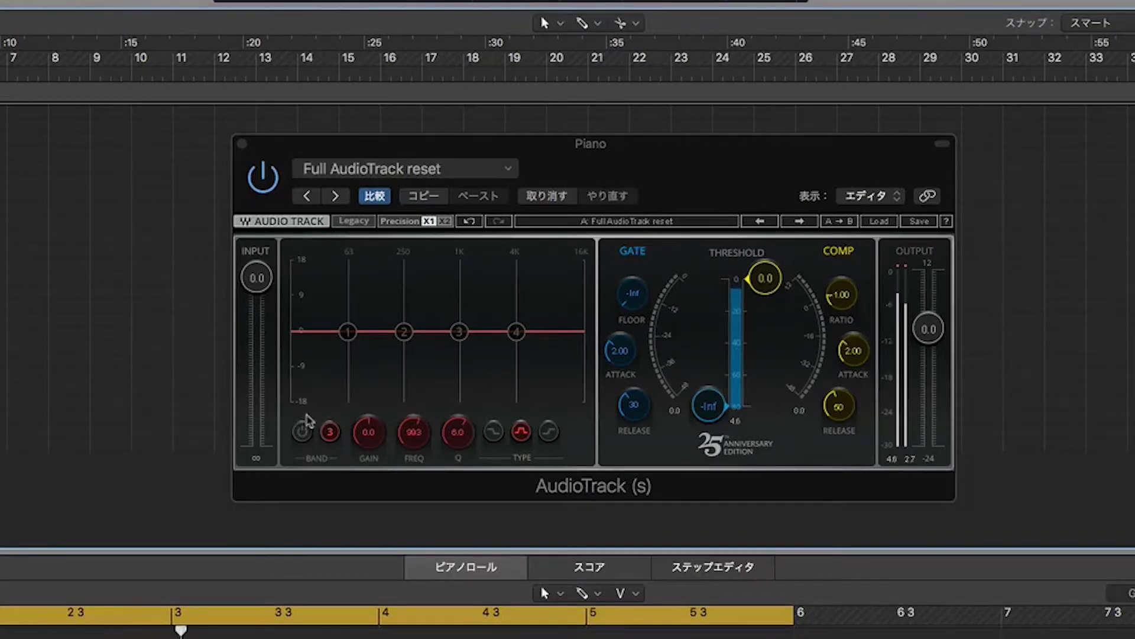
pyautogui.click(348, 331)
pyautogui.moveTo(349, 330); pyautogui.dragTo(364, 300)
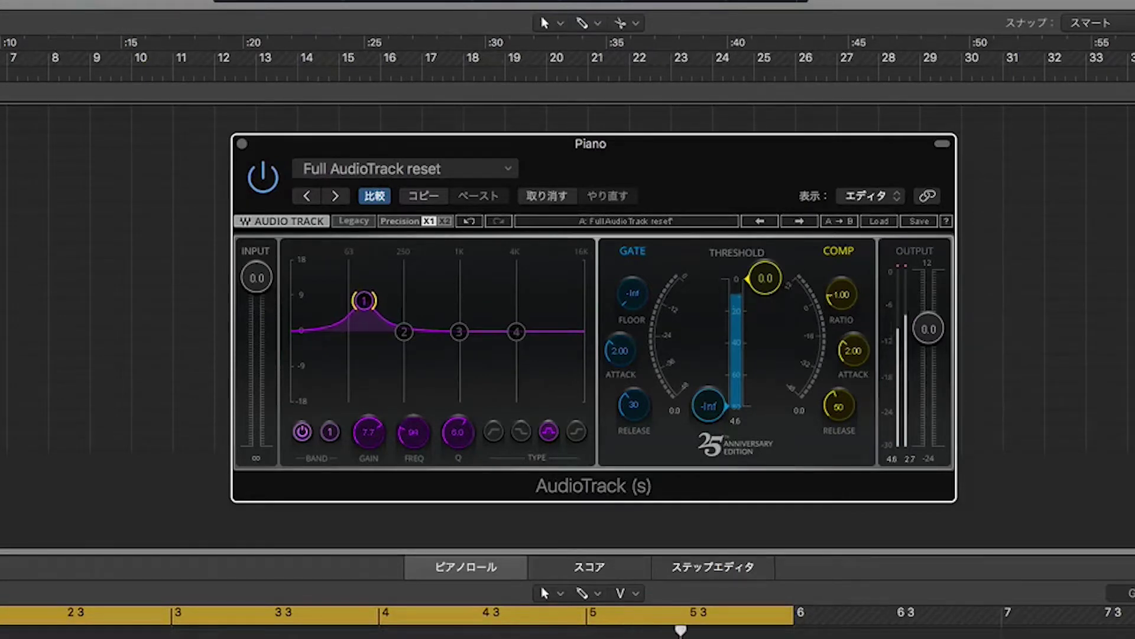
pyautogui.moveTo(373, 430); pyautogui.dragTo(373, 487)
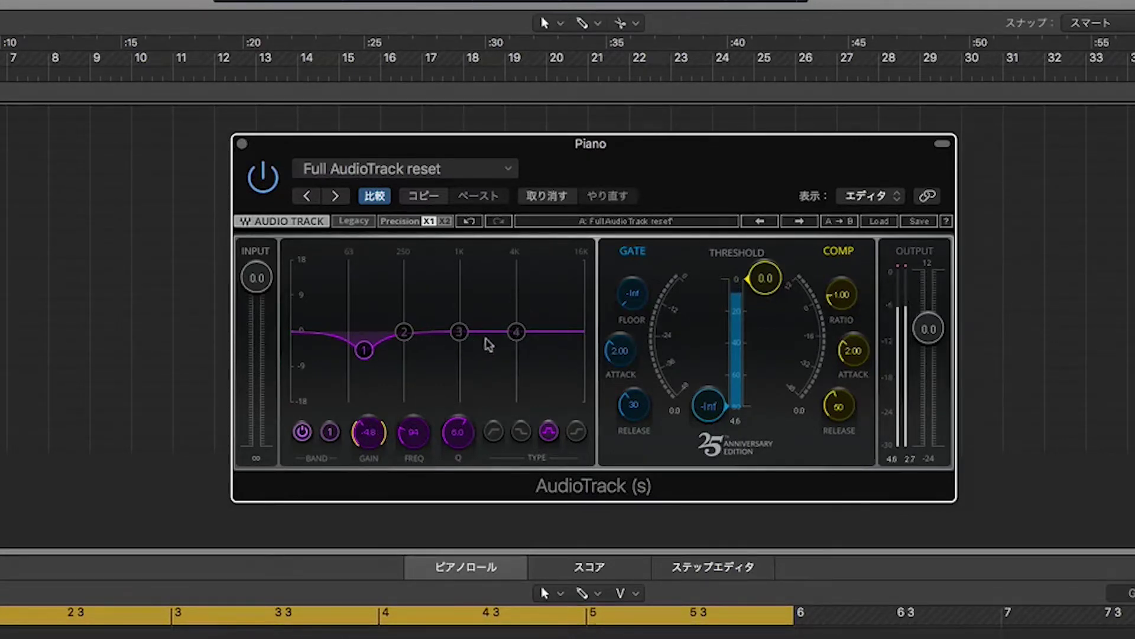
# Step: Make the piano's EQ band 4 a high shelf boosting 6.0 dB at about 5378 Hz
pyautogui.click(516, 332)
pyautogui.moveTo(517, 331); pyautogui.dragTo(523, 320)
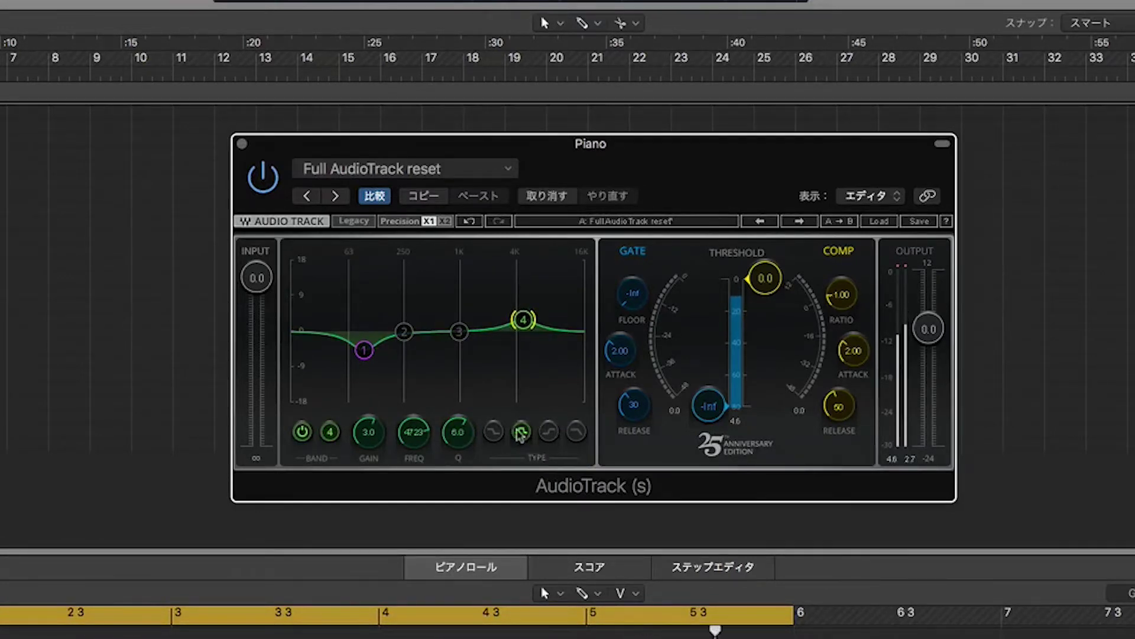
pyautogui.click(548, 431)
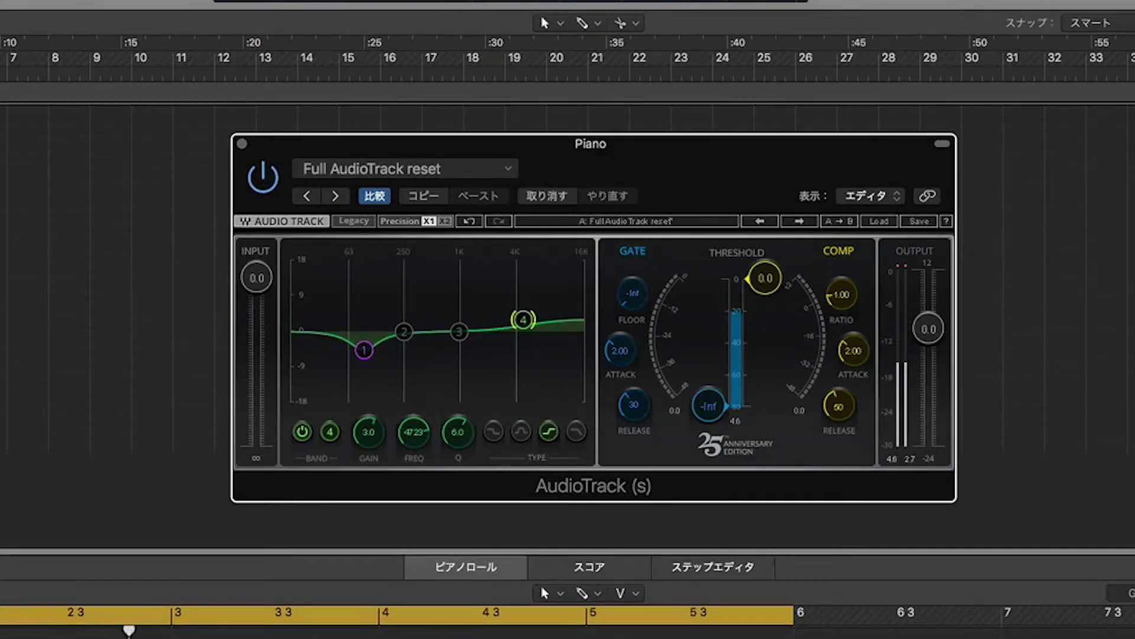
pyautogui.moveTo(523, 320); pyautogui.dragTo(528, 307)
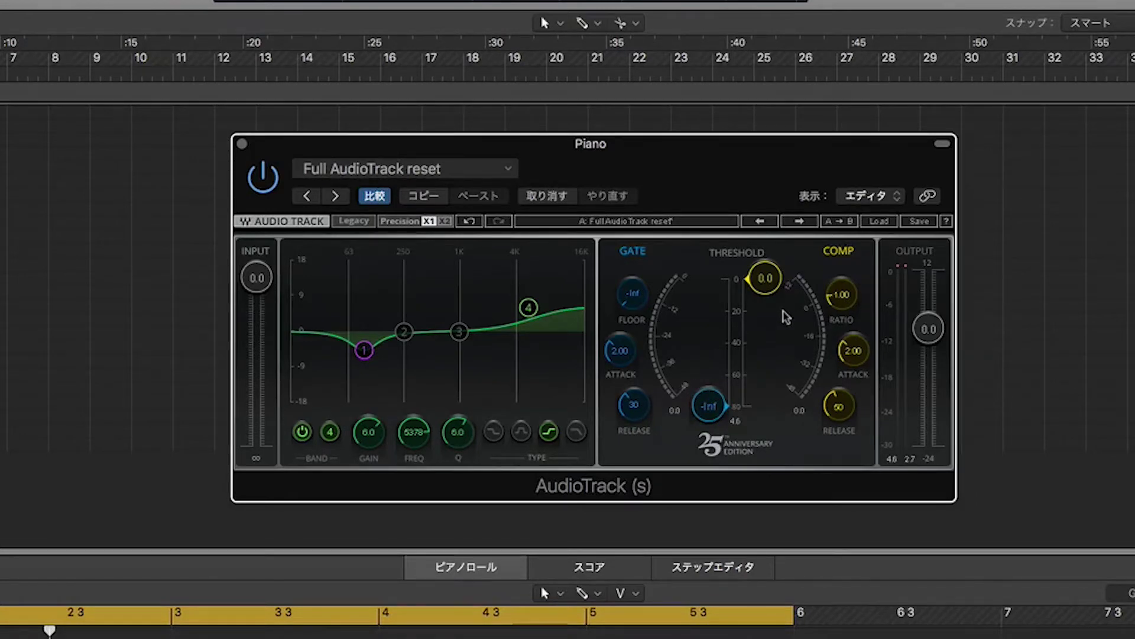
# Step: Set the piano compressor to threshold -25.4, ratio 2.24, attack 0.23 and release 38
pyautogui.moveTo(765, 278); pyautogui.dragTo(765, 306)
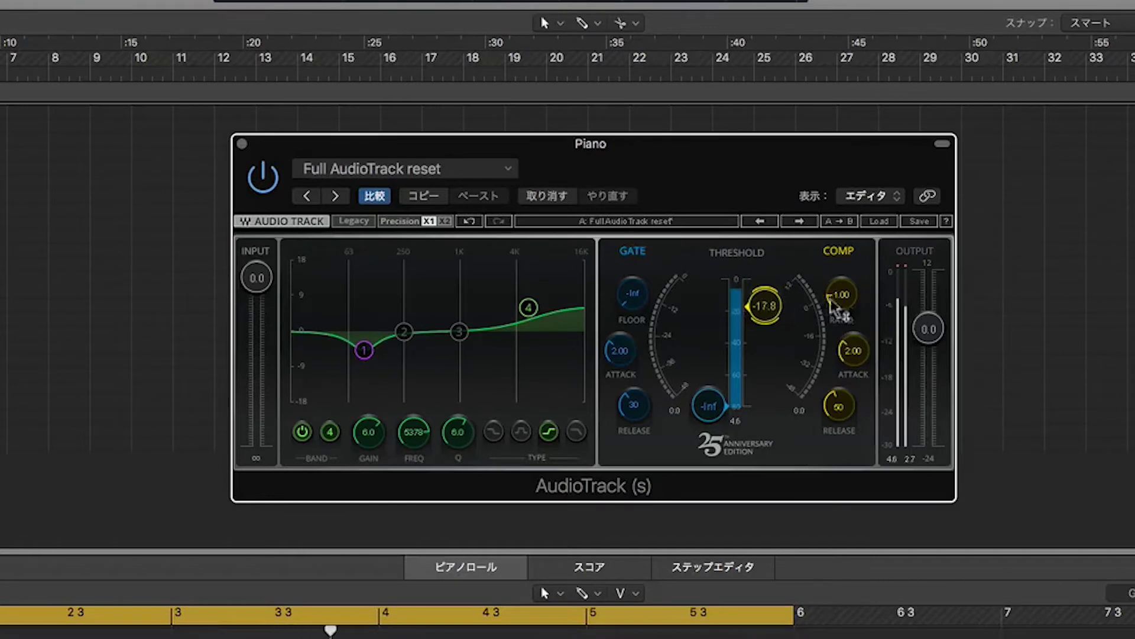
pyautogui.moveTo(841, 295); pyautogui.dragTo(841, 273)
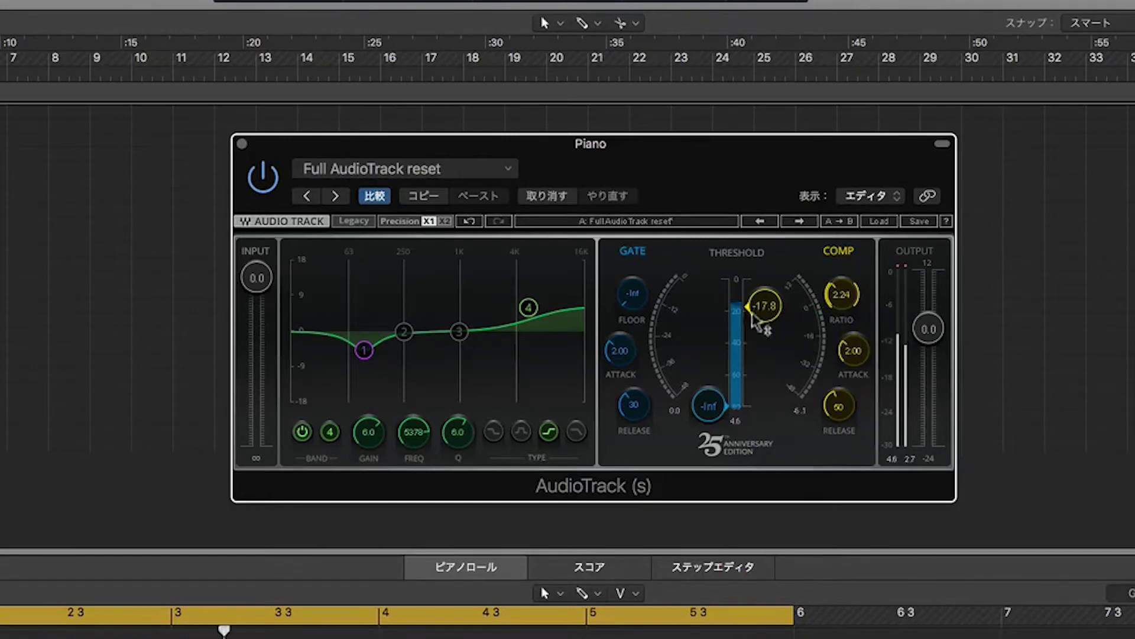
pyautogui.moveTo(765, 305); pyautogui.dragTo(765, 319)
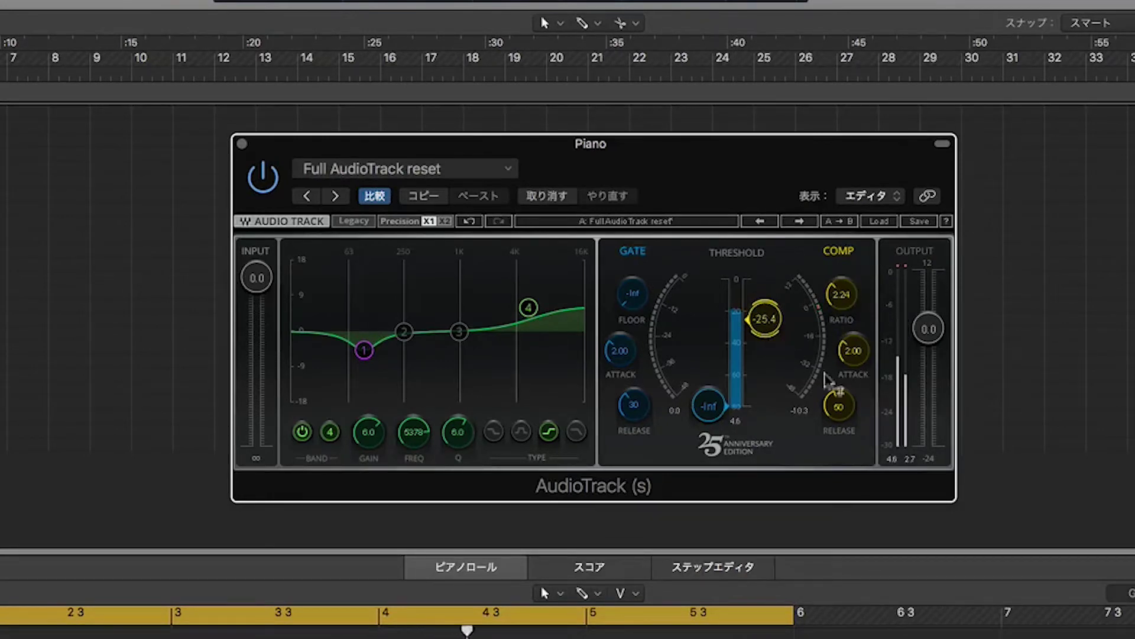
pyautogui.moveTo(853, 351); pyautogui.dragTo(854, 364)
pyautogui.moveTo(840, 407); pyautogui.dragTo(839, 415)
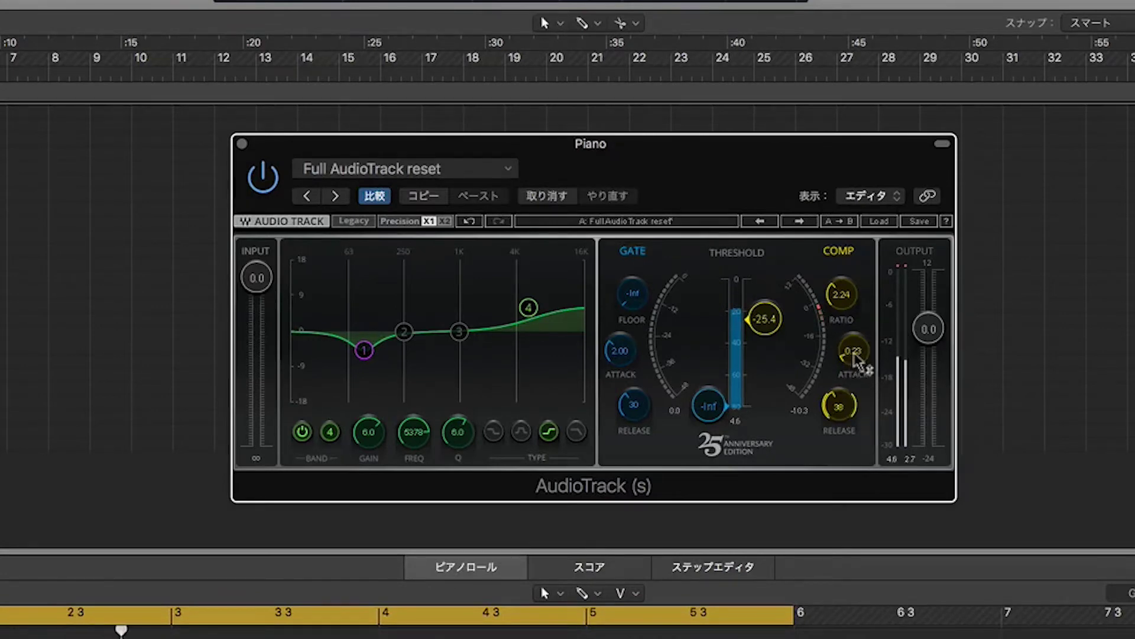
# Step: Refine the piano compressor with threshold -28.9 and ratio 2.43, and readjust its attack time
pyautogui.moveTo(855, 360); pyautogui.dragTo(855, 347)
pyautogui.moveTo(768, 321); pyautogui.dragTo(770, 328)
pyautogui.moveTo(843, 301); pyautogui.dragTo(843, 297)
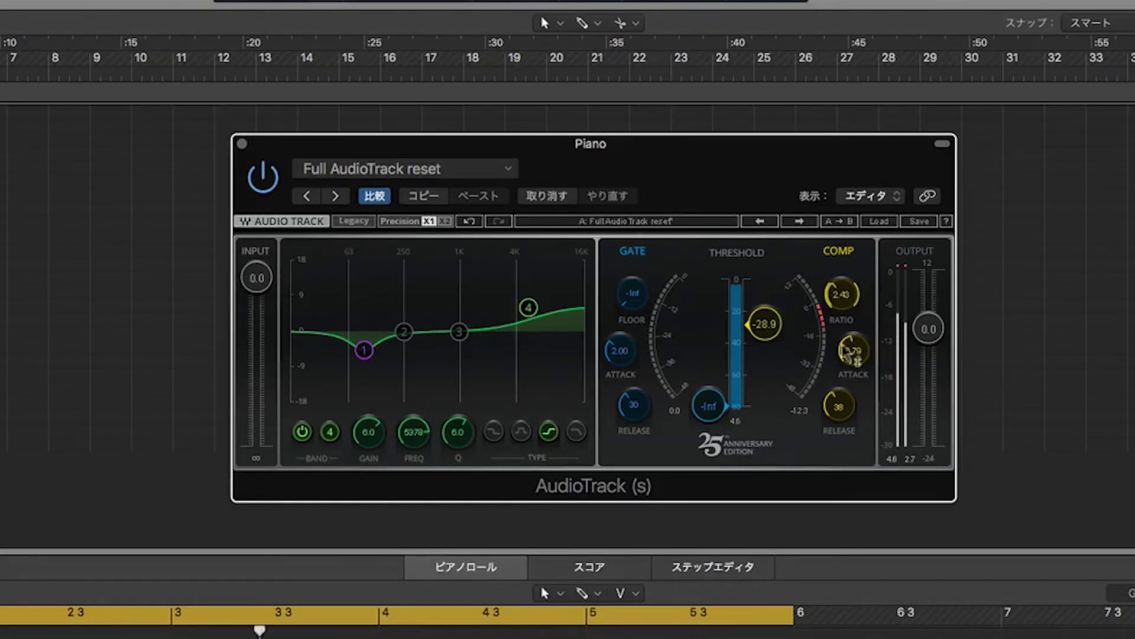
pyautogui.moveTo(854, 357); pyautogui.dragTo(852, 373)
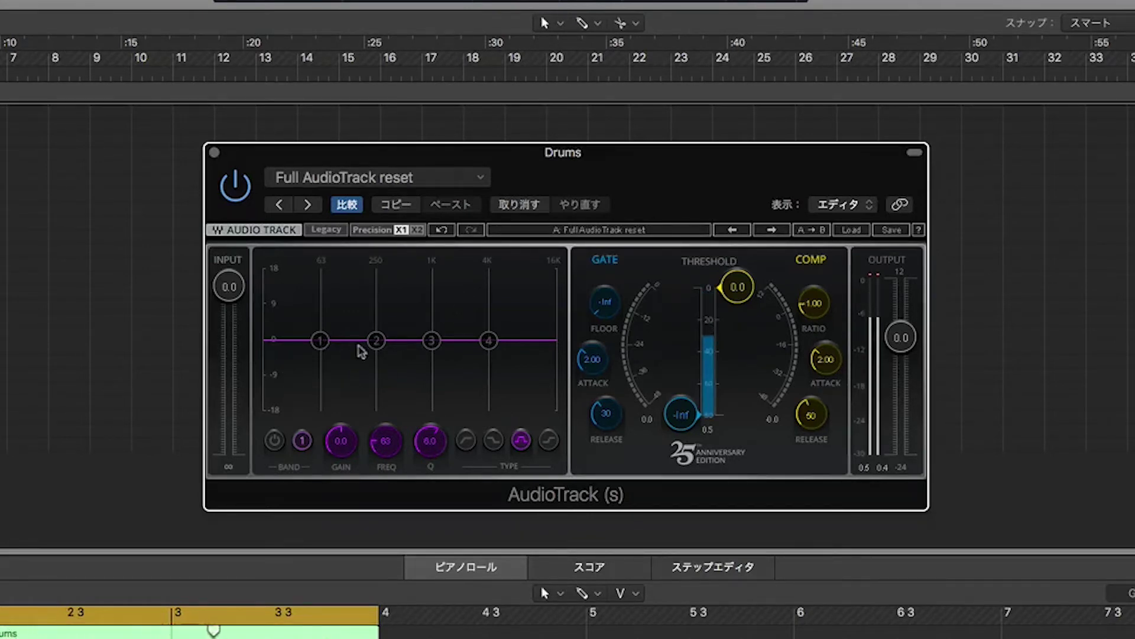
# Step: On the Drums track, cut EQ band 2 to about -8.4 dB at 160 Hz and boost band 3 by 1.7 dB at 1631 Hz
pyautogui.moveTo(373, 346); pyautogui.dragTo(357, 374)
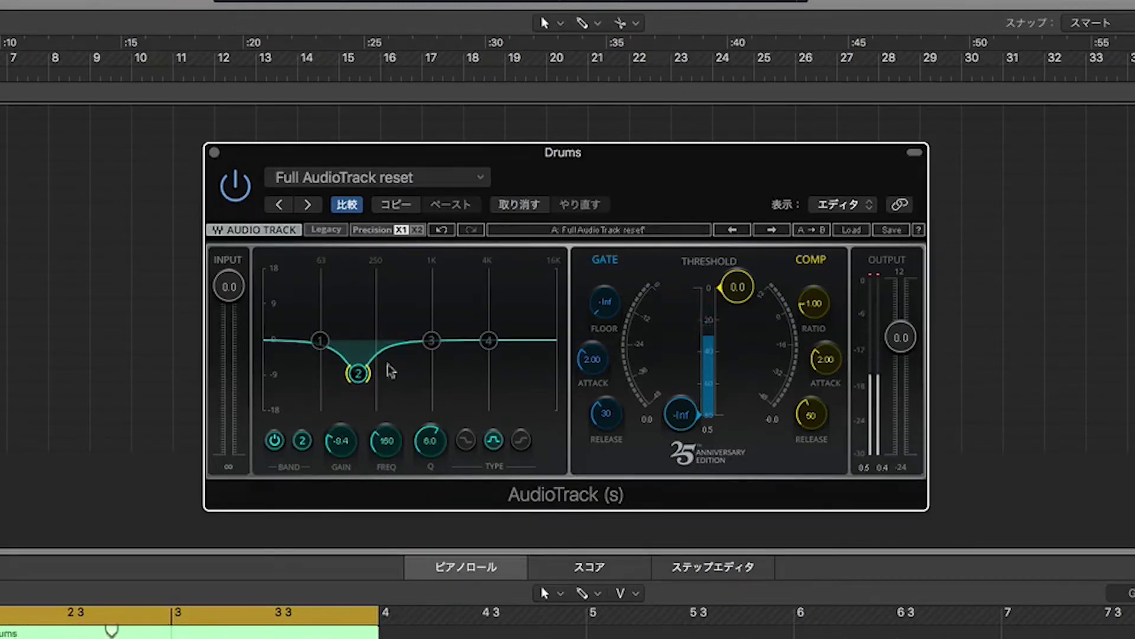
pyautogui.moveTo(432, 340); pyautogui.dragTo(455, 333)
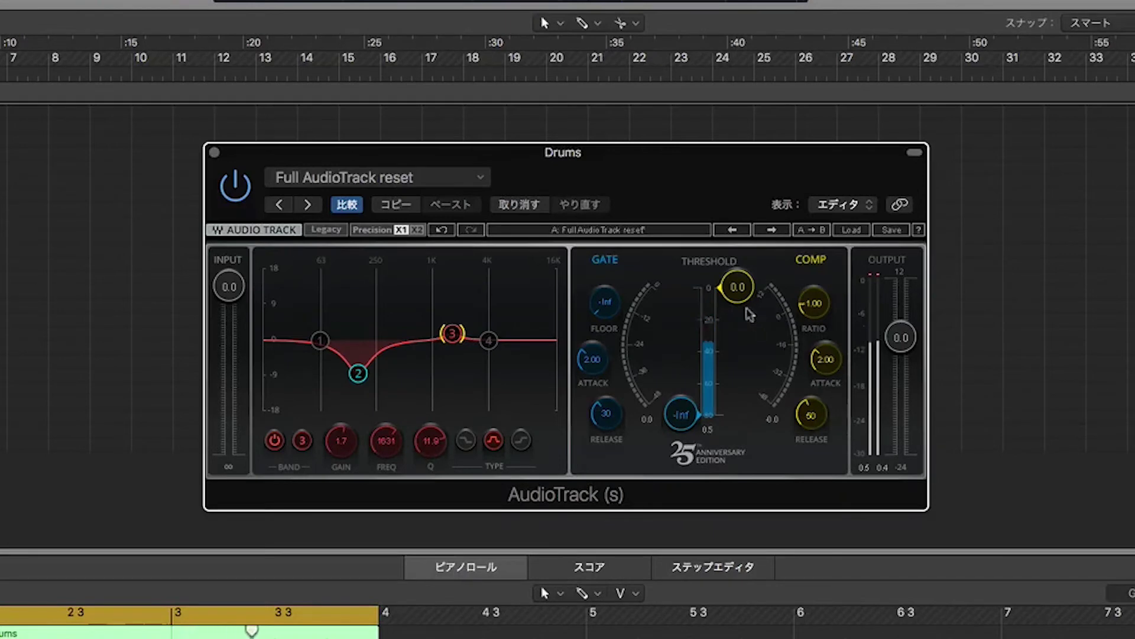
# Step: Set the drums compressor to threshold -27.0 and ratio 1.96, with an attack of 0.44
pyautogui.moveTo(736, 287); pyautogui.dragTo(736, 308)
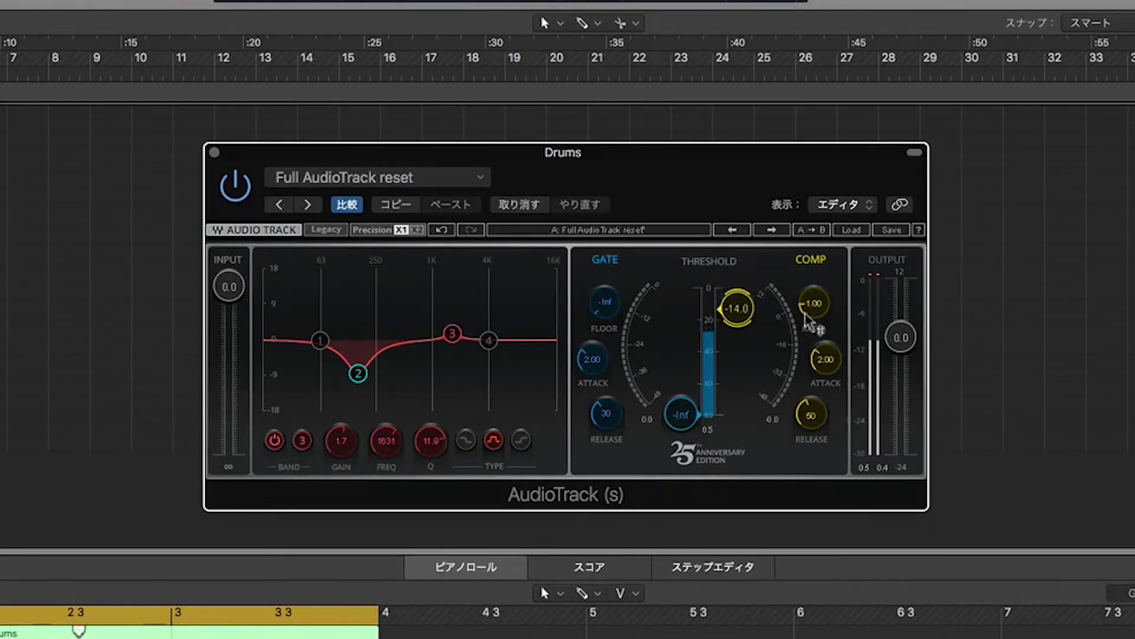
pyautogui.moveTo(814, 306); pyautogui.dragTo(813, 295)
pyautogui.moveTo(728, 313); pyautogui.dragTo(728, 324)
pyautogui.moveTo(823, 358); pyautogui.dragTo(823, 378)
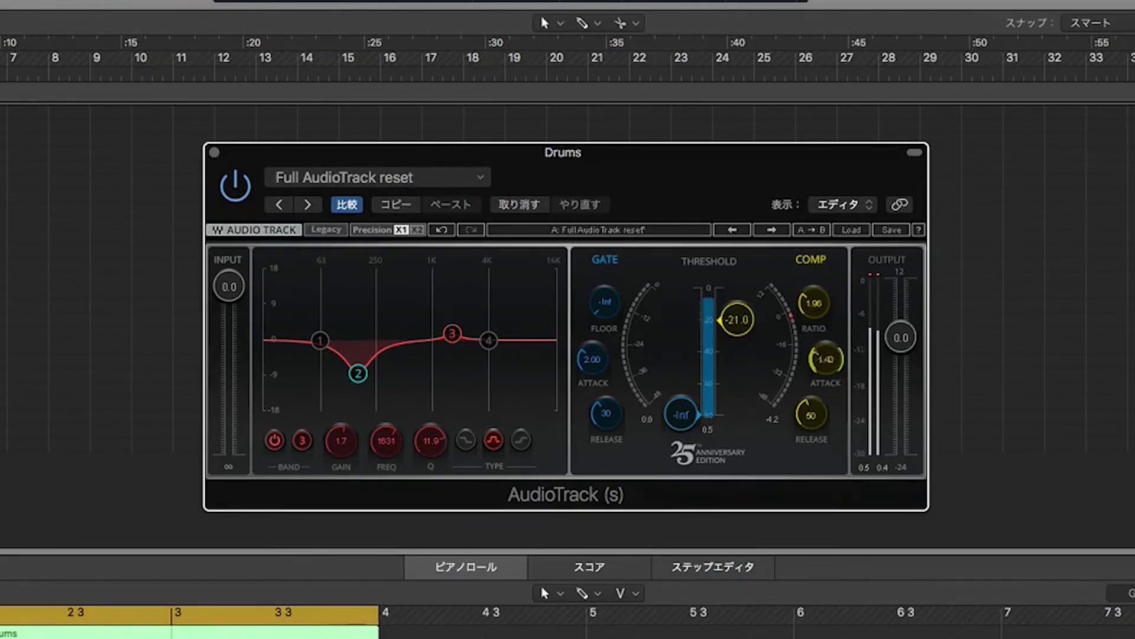
pyautogui.moveTo(741, 322); pyautogui.dragTo(742, 330)
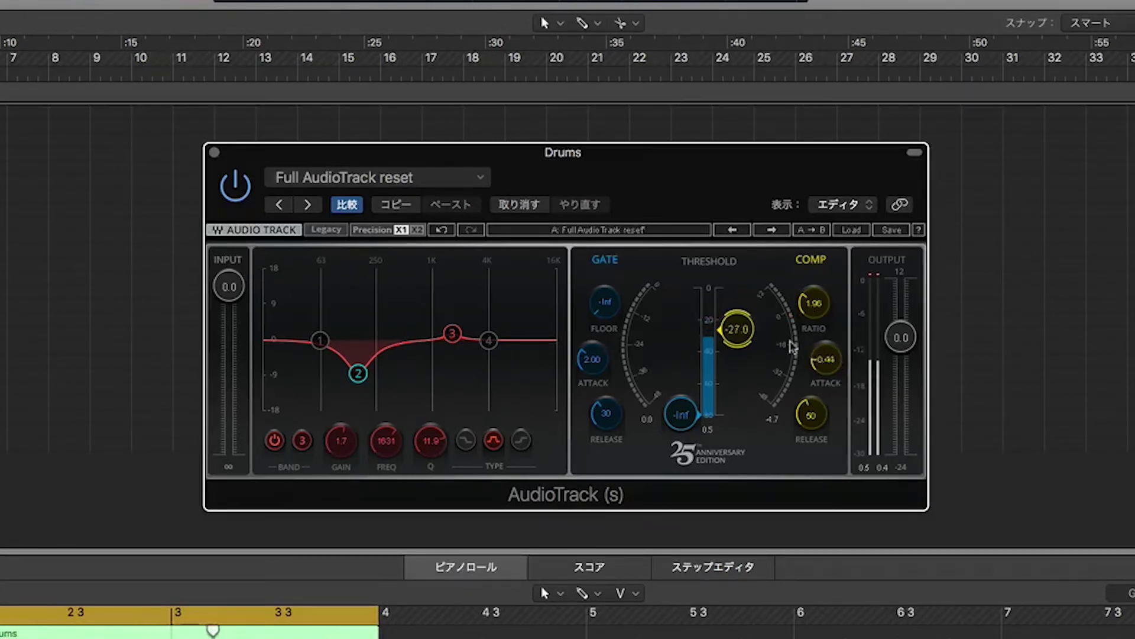
# Step: Set the drums compressor's attack to about 5.65 and its release to 150 while checking playback
pyautogui.moveTo(828, 364)
pyautogui.mouseDown()
pyautogui.moveTo(828, 328)
pyautogui.moveTo(828, 343)
pyautogui.mouseUp()
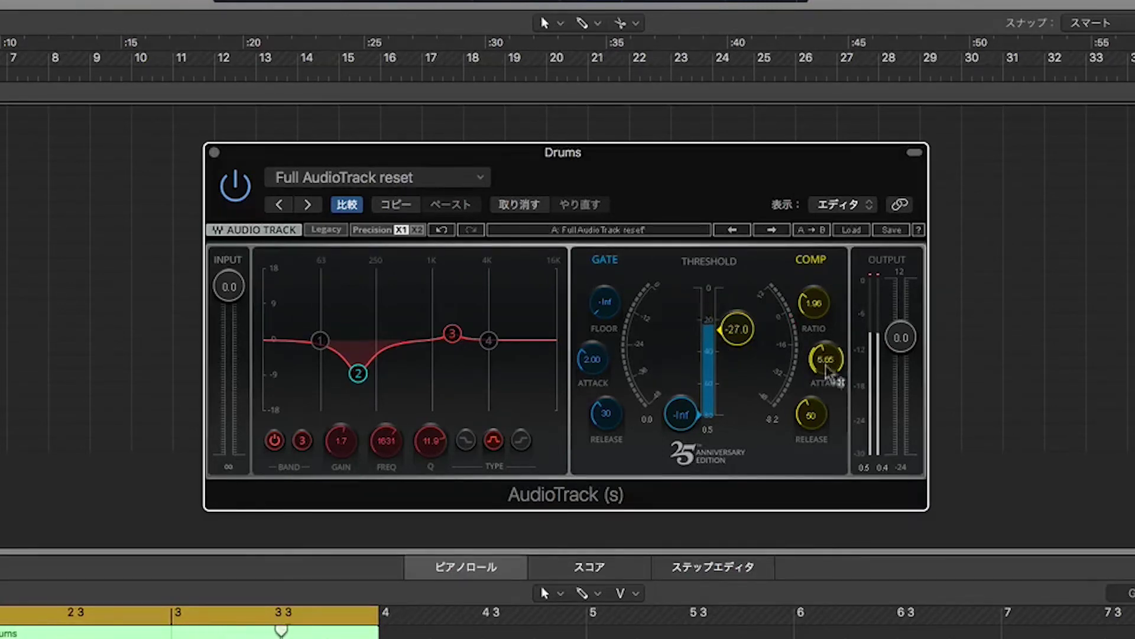
pyautogui.moveTo(808, 419)
pyautogui.mouseDown()
pyautogui.moveTo(808, 429)
pyautogui.moveTo(808, 398)
pyautogui.mouseUp()
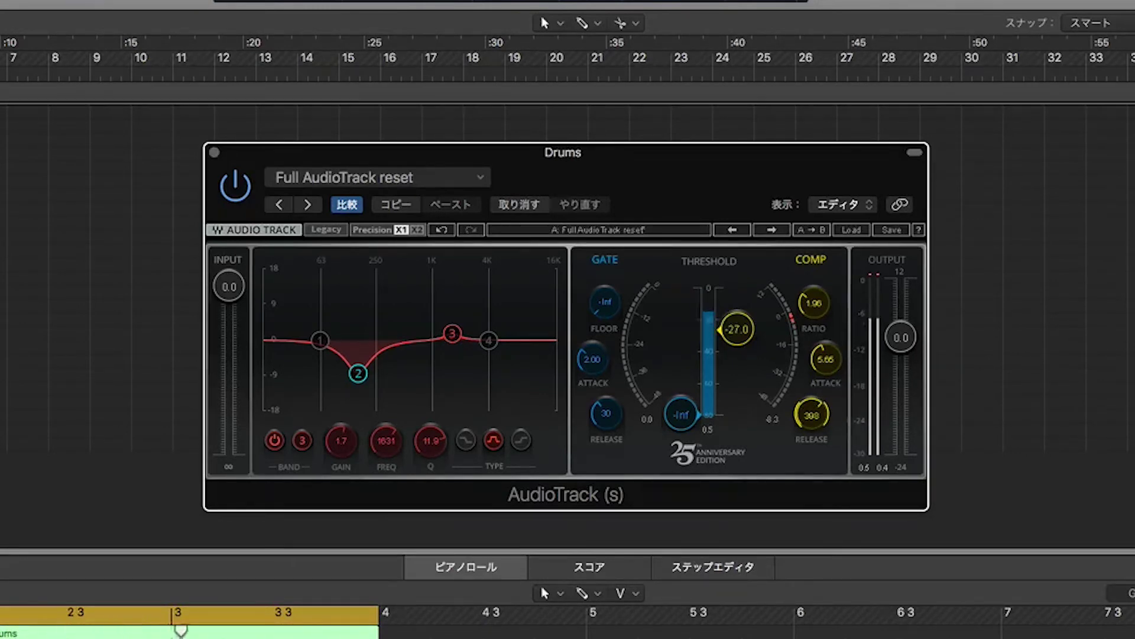
pyautogui.press('space')
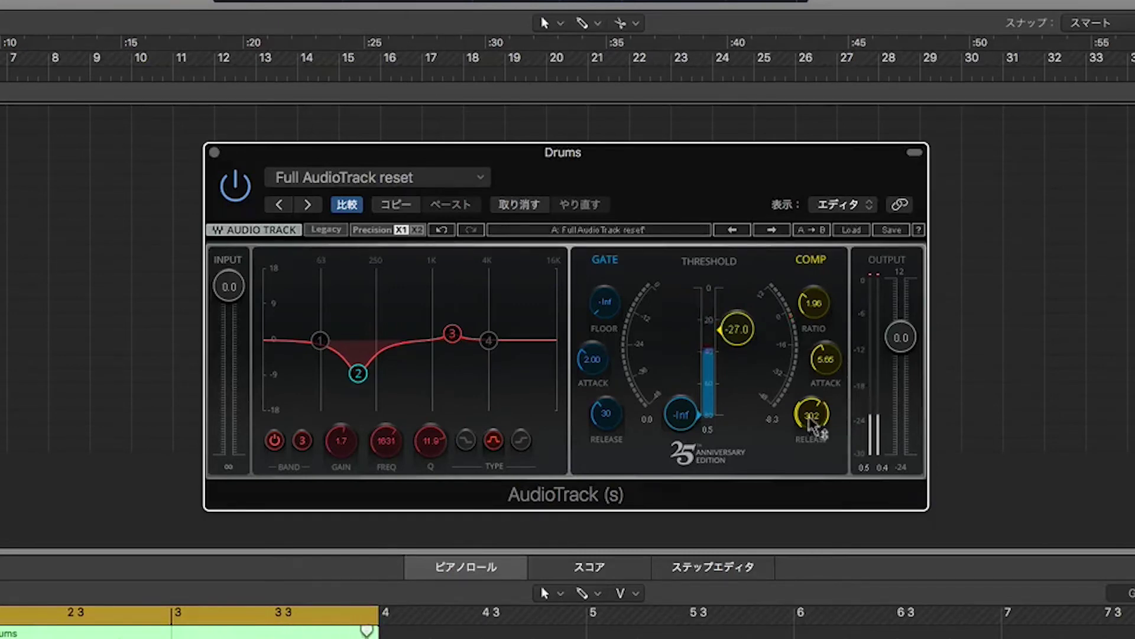
pyautogui.press('space')
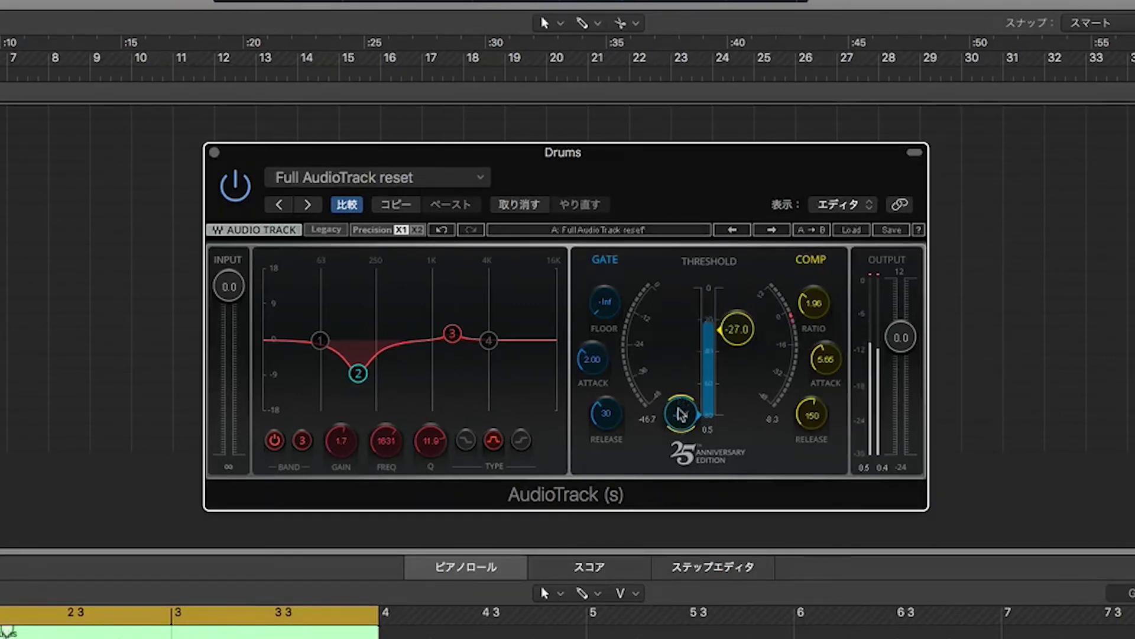
# Step: Set the drums gate to a threshold of -23.6 and a floor of -60.6
pyautogui.moveTo(681, 414); pyautogui.dragTo(681, 349)
pyautogui.moveTo(606, 316); pyautogui.dragTo(606, 294)
pyautogui.moveTo(679, 360); pyautogui.dragTo(681, 325)
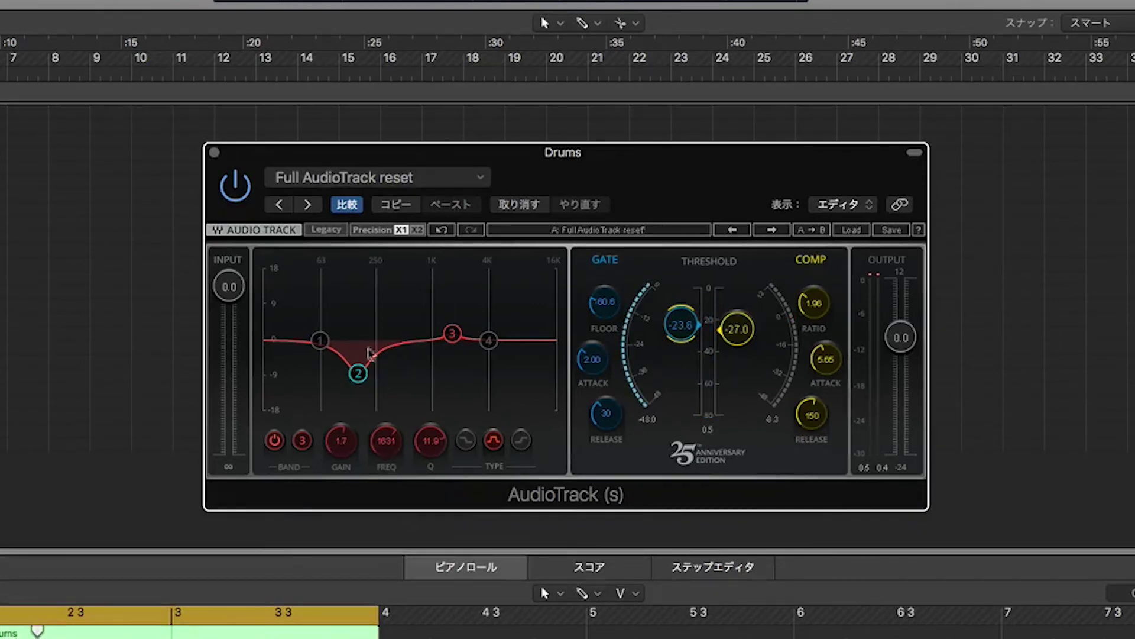
# Step: Switch the plugin between its Legacy and Modern interfaces to compare them, ending on the Modern one
pyautogui.click(327, 231)
pyautogui.click(327, 231)
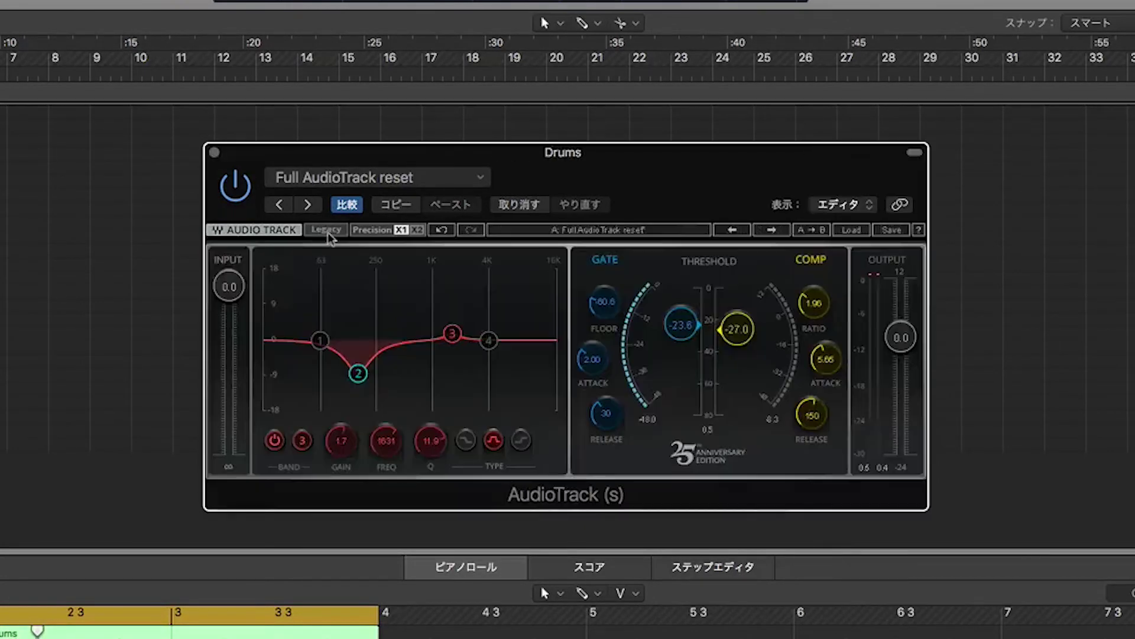
pyautogui.click(327, 232)
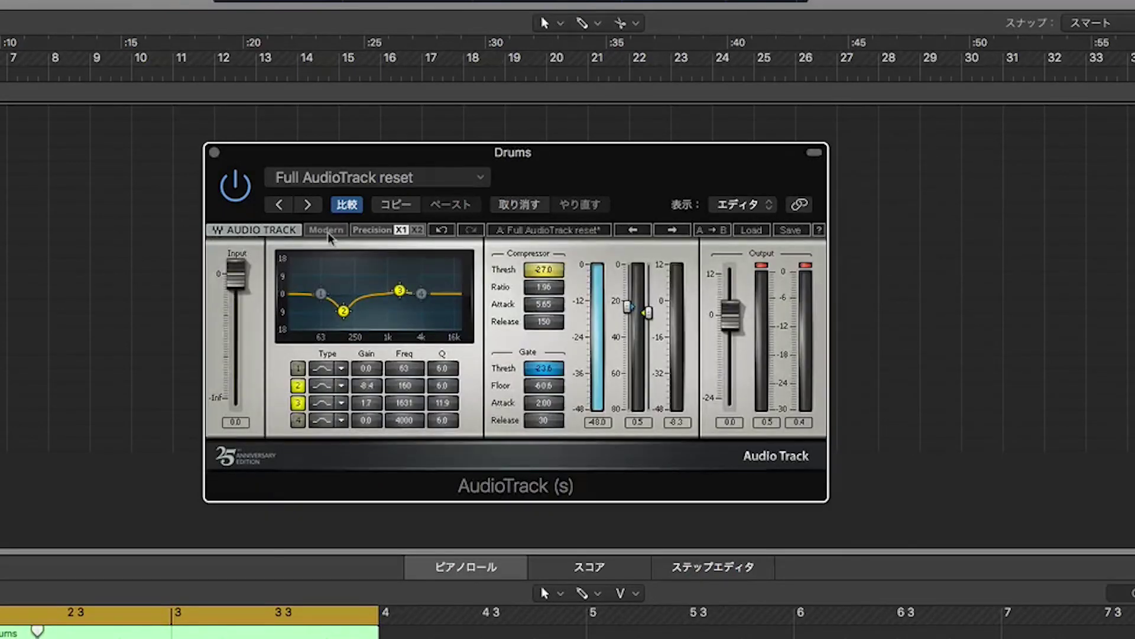
pyautogui.click(328, 232)
pyautogui.click(328, 232)
pyautogui.click(327, 232)
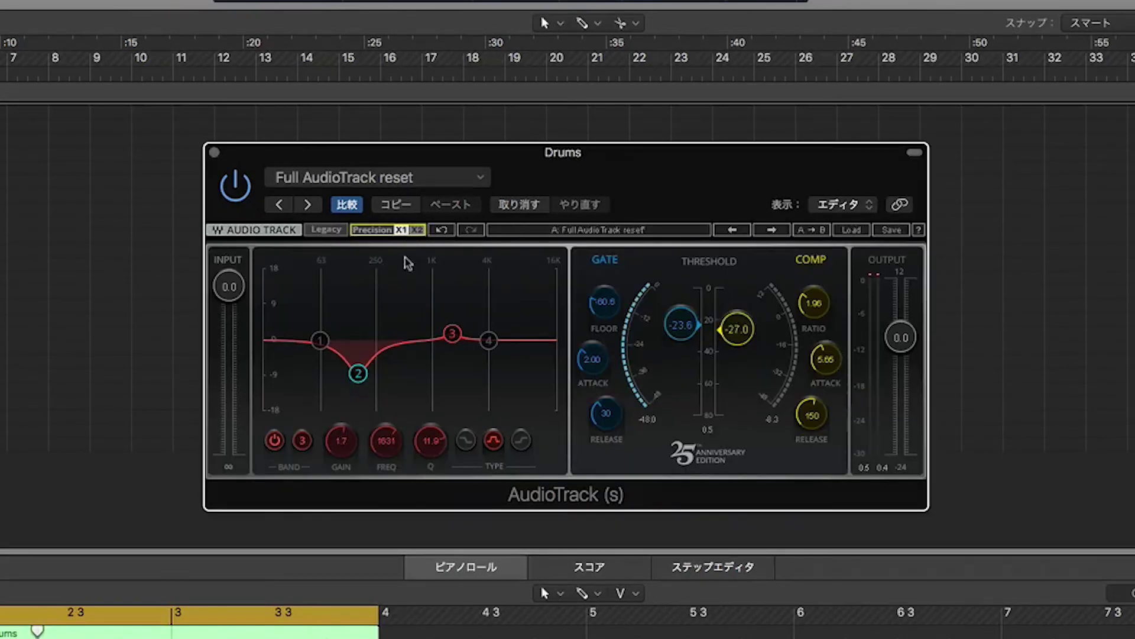
# Step: Set the plugin's precision to X2
pyautogui.click(417, 230)
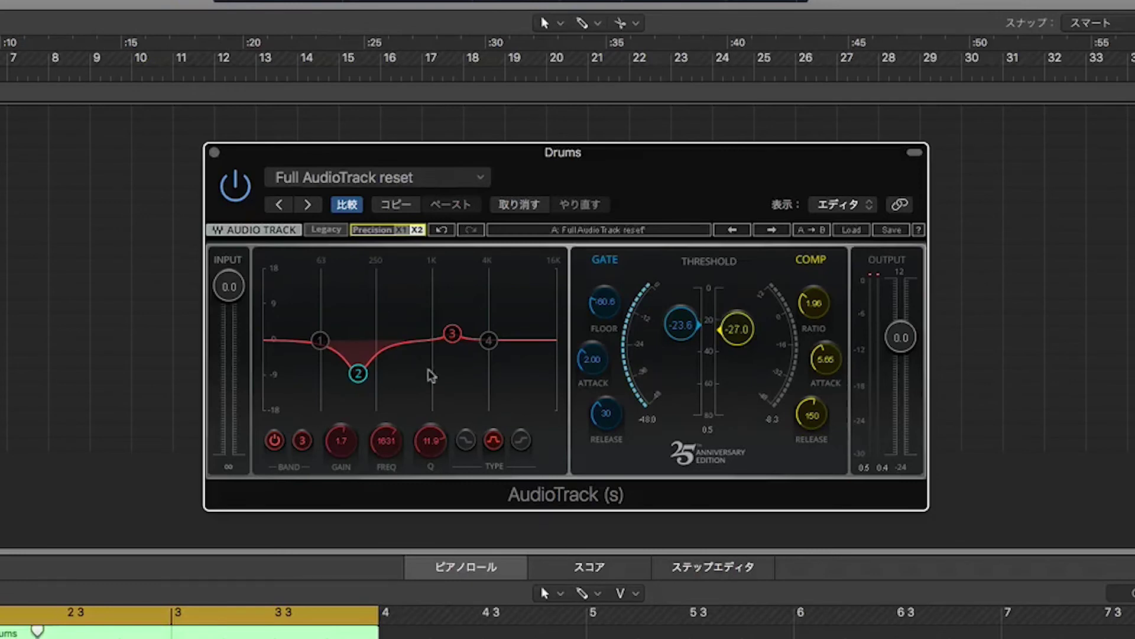